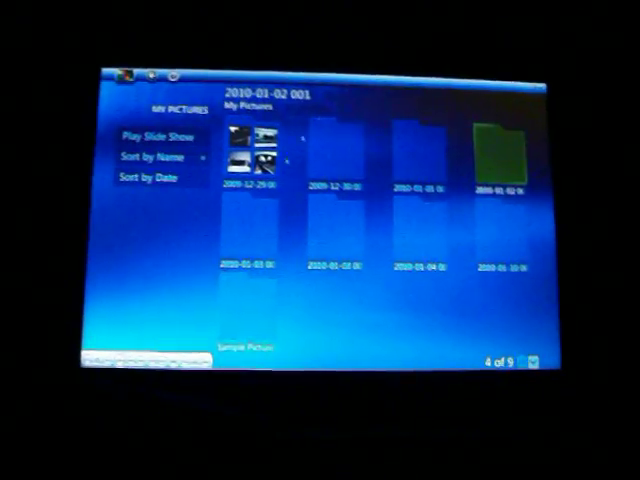
- Move the highlight from the first dated folder to the 2009-12-30 vacation photo folder
key(Right)
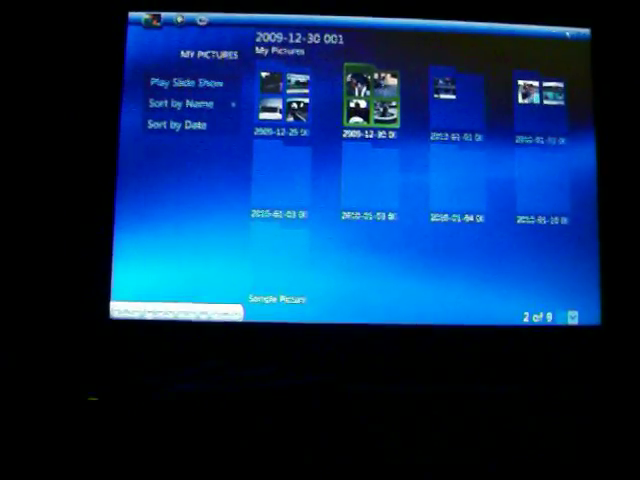